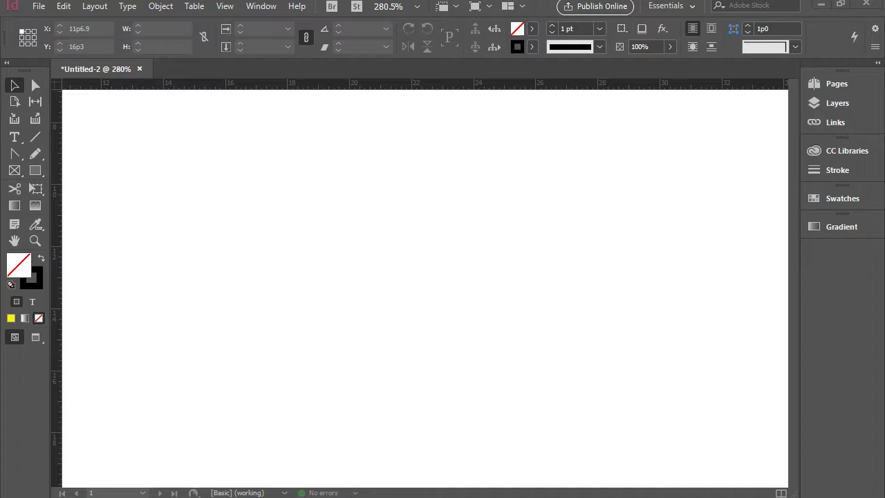
Step: Choose Pen Tool (P) from the path-drawing tool flyout
left_click(16, 155)
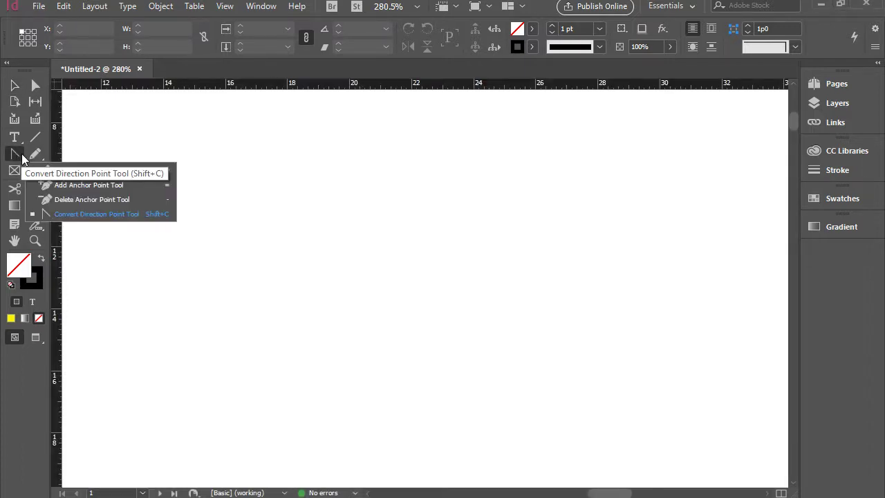
right_click(16, 156)
right_click(17, 156)
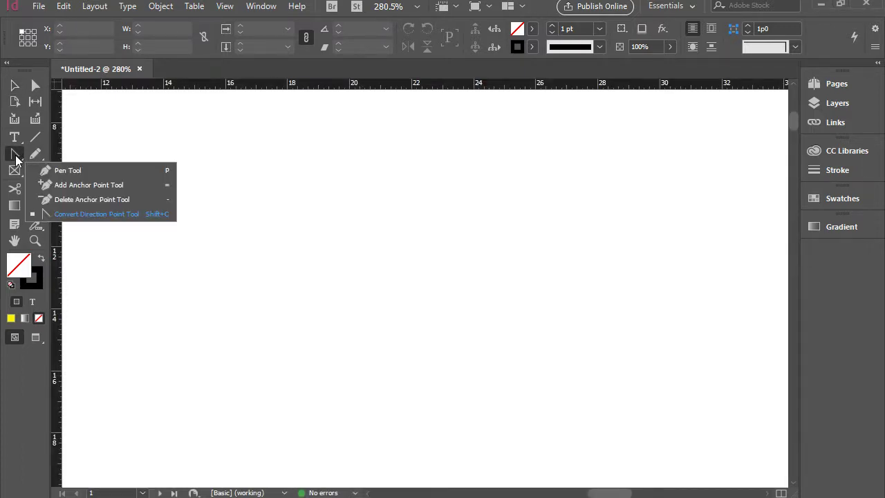
left_click(47, 171)
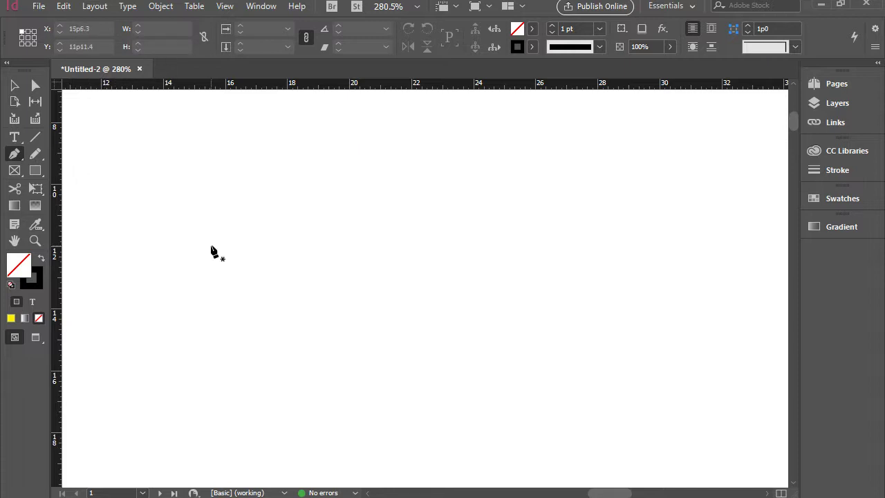
Step: Draw a closed triangle with three corner points, closing it at the top point
left_click(345, 202)
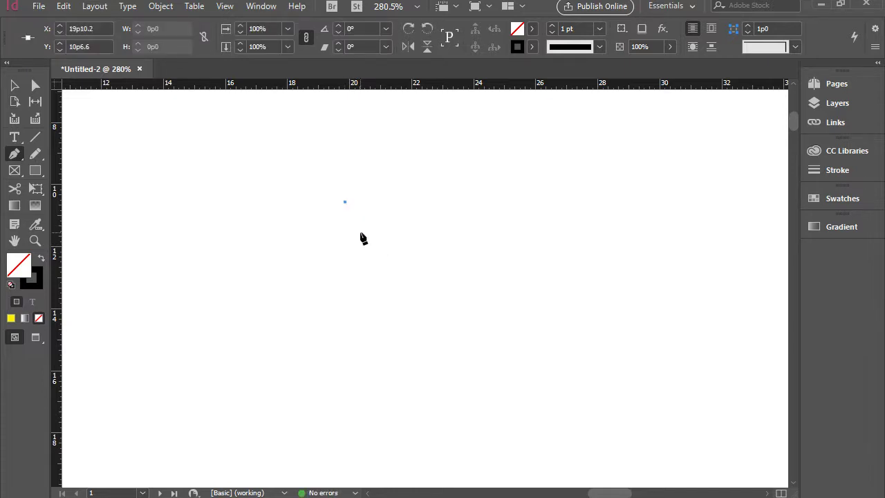
left_click(460, 332)
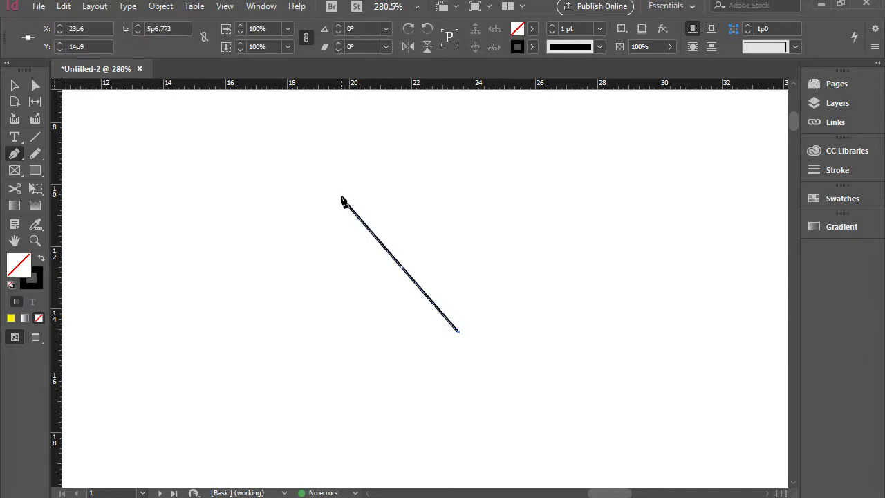
left_click(213, 371)
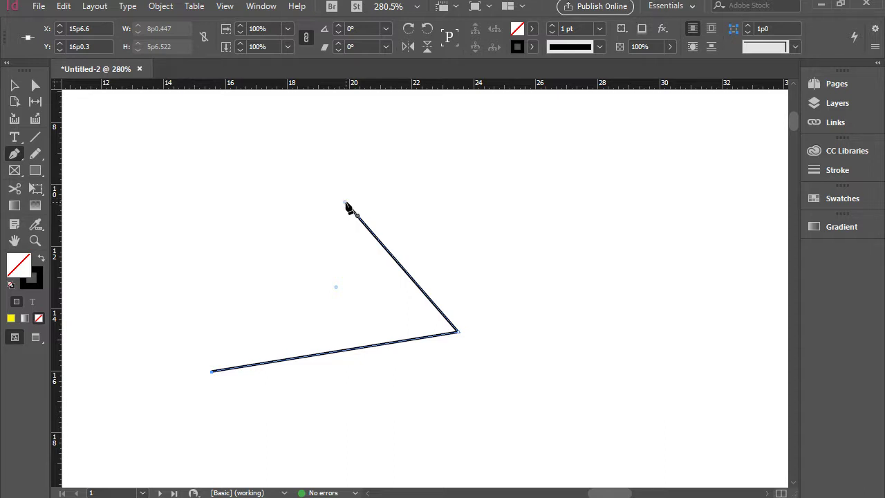
left_click(346, 205)
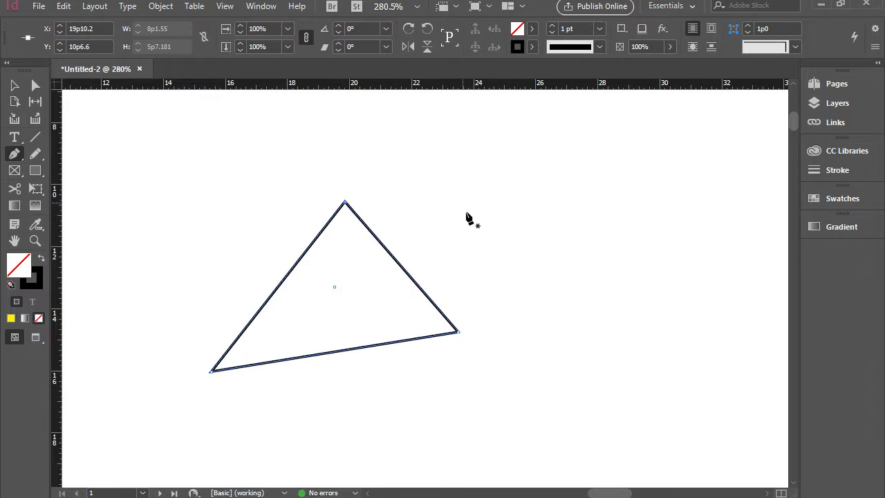
Step: Draw a closed four-sided box to the right of the triangle
left_click(485, 227)
left_click(599, 229)
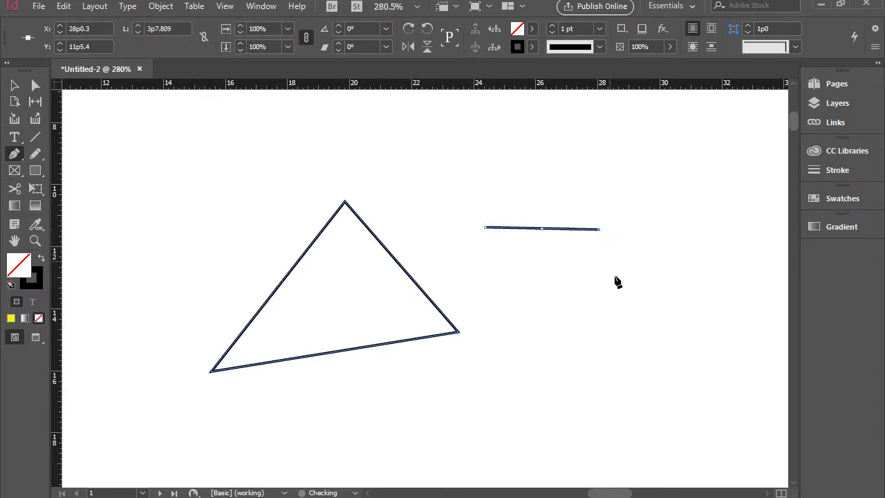
left_click(604, 307)
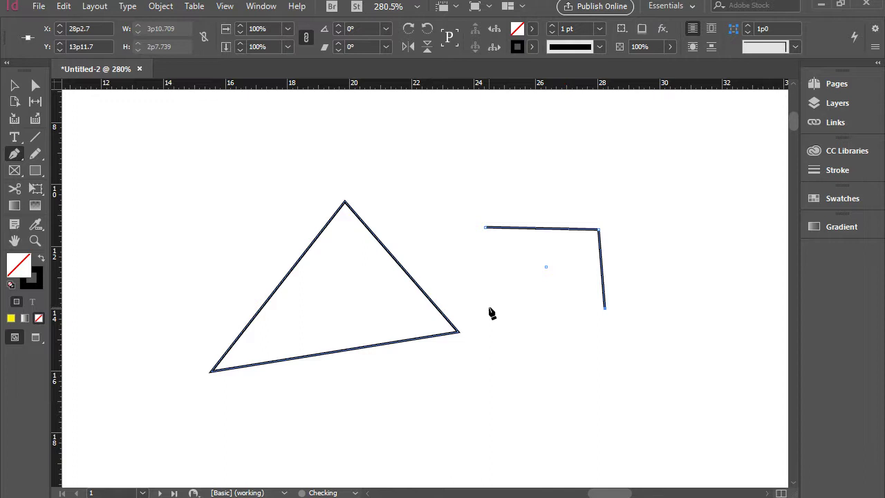
left_click(485, 308)
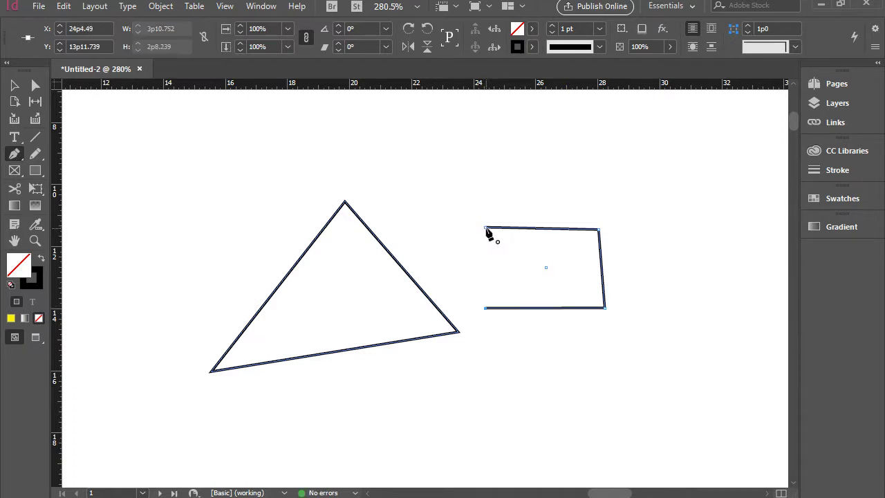
left_click(484, 228)
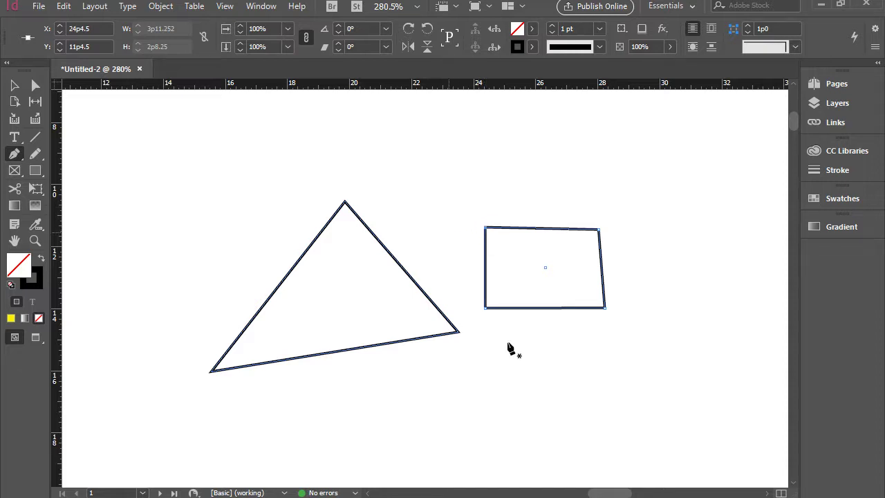
Step: Draw a closed house outline with a roof peak below the box, then marquee-select all three shapes
left_click(484, 383)
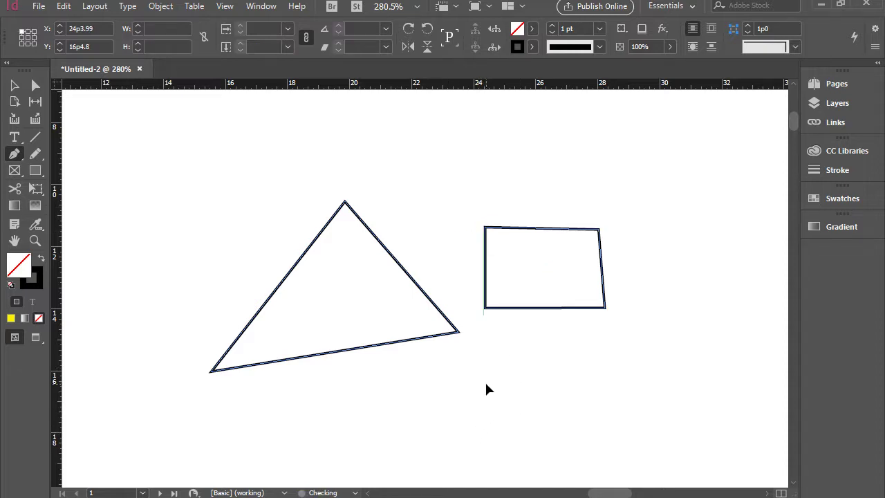
left_click(484, 418)
left_click(699, 418)
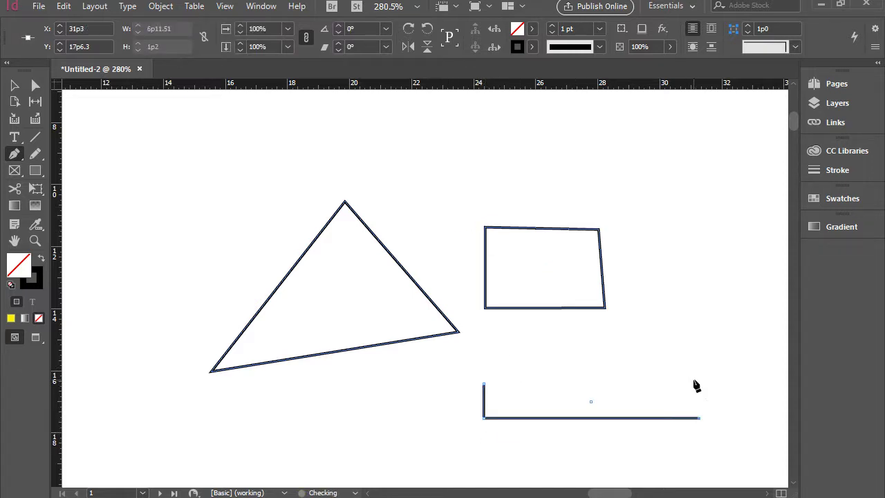
left_click(698, 383)
left_click(639, 383)
left_click(582, 326)
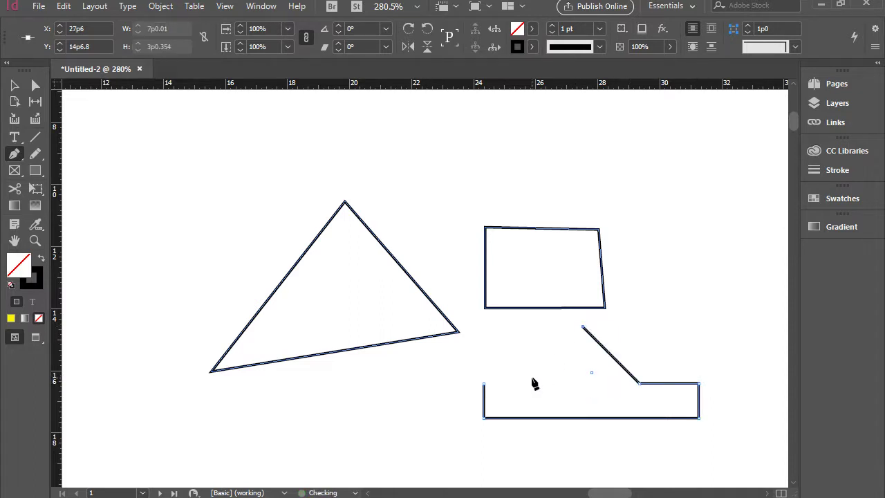
left_click(530, 377)
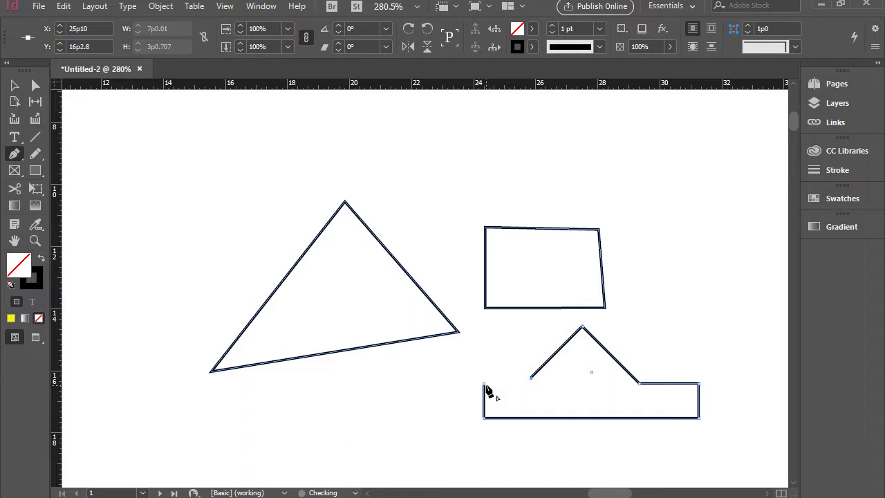
left_click(483, 383)
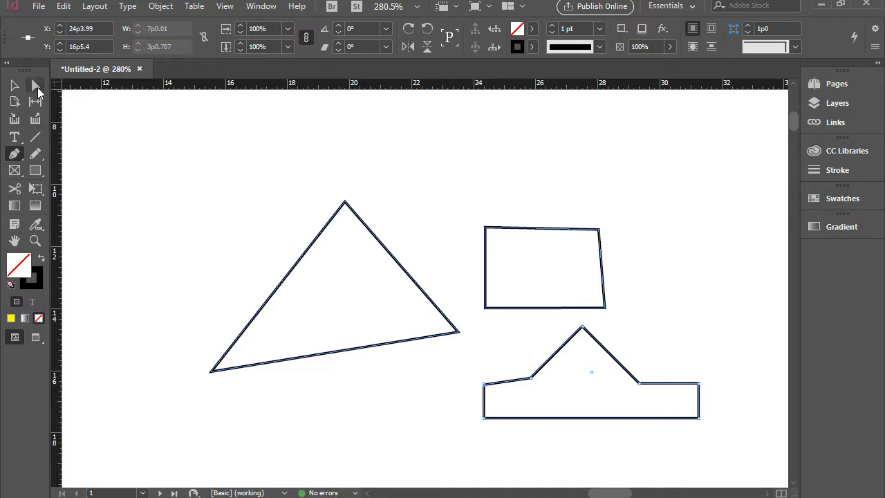
left_click(14, 85)
left_click_drag(237, 161, 692, 442)
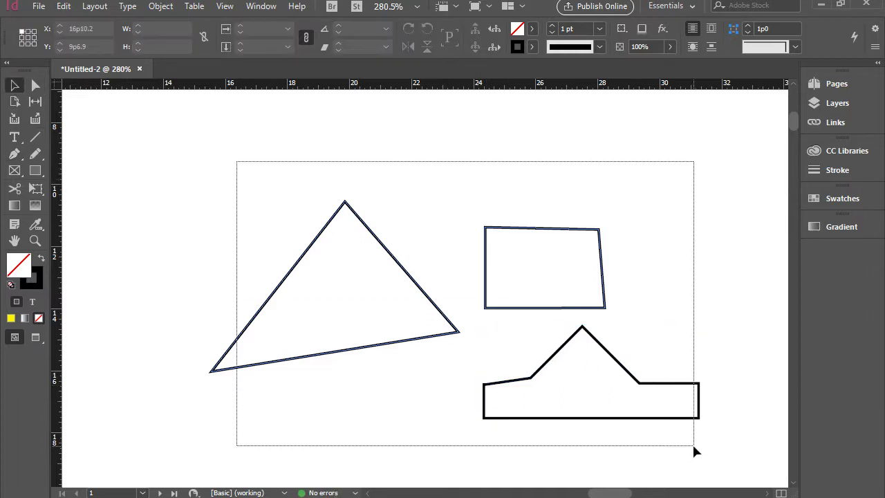
Step: Delete the three shapes, check the rulers, and drag two horizontal guides onto the page
key("Delete")
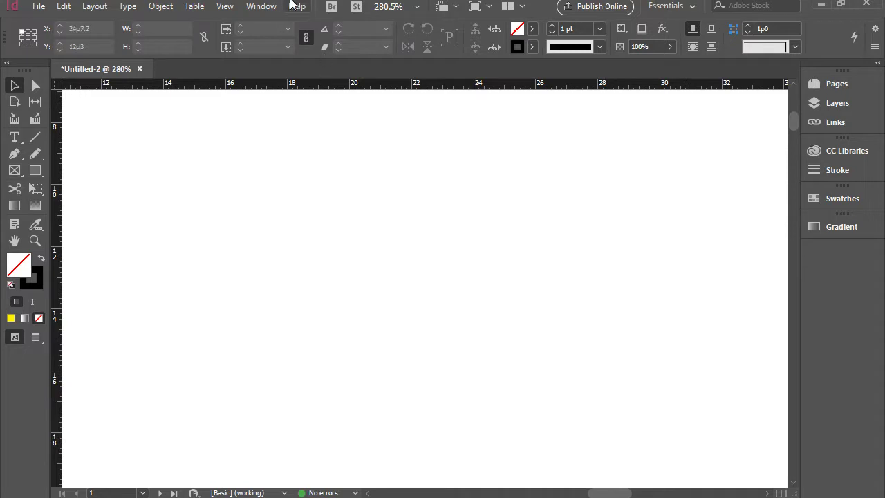
left_click(234, 7)
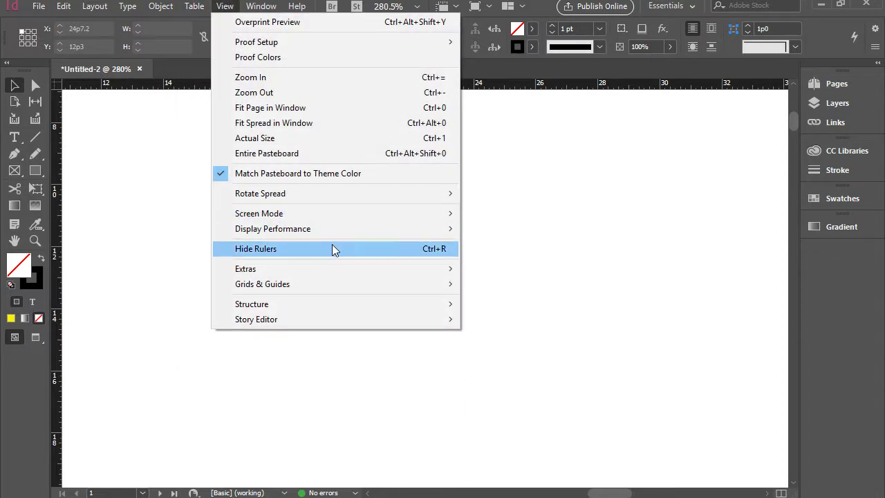
key("Escape")
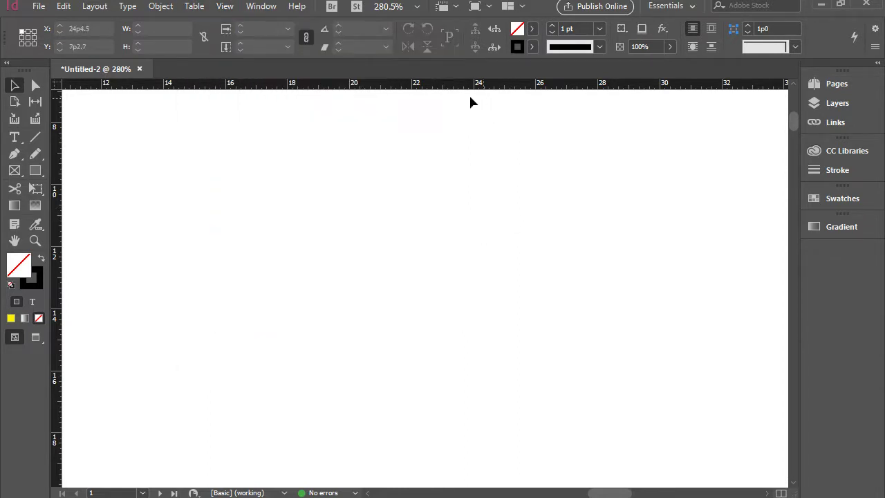
left_click(451, 89)
mouse_move(449, 85)
left_mouse_down()
mouse_move(425, 271)
mouse_move(481, 272)
left_mouse_up()
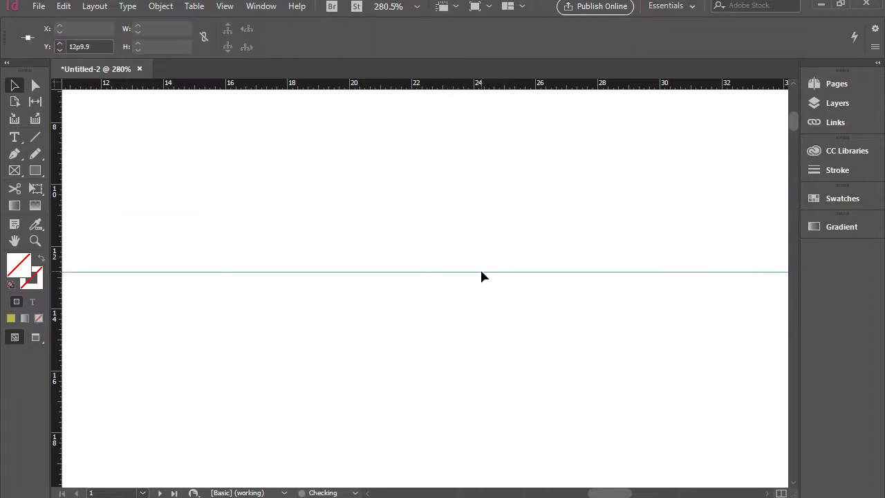
mouse_move(399, 86)
left_mouse_down()
mouse_move(372, 297)
mouse_move(374, 354)
left_mouse_up()
Step: Pen-draw a zigzag alternating between the lower and upper guides
left_click(210, 181)
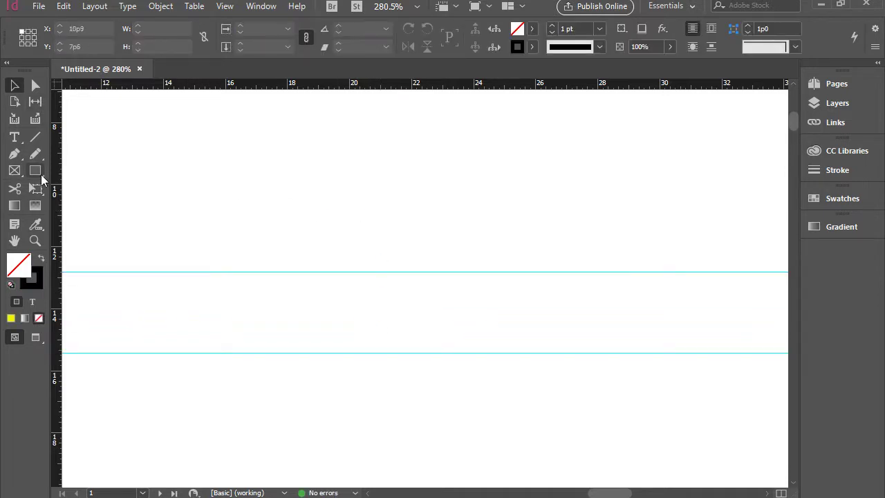
left_click(15, 153)
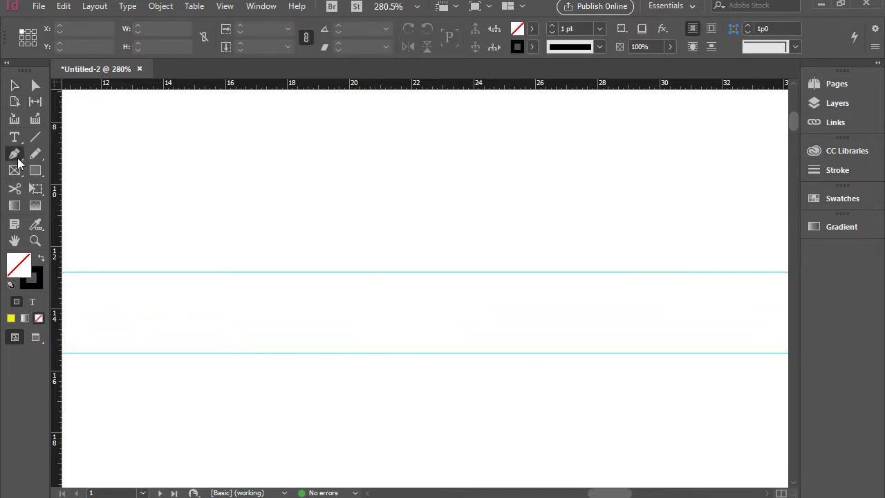
left_click(154, 353)
left_click(247, 273)
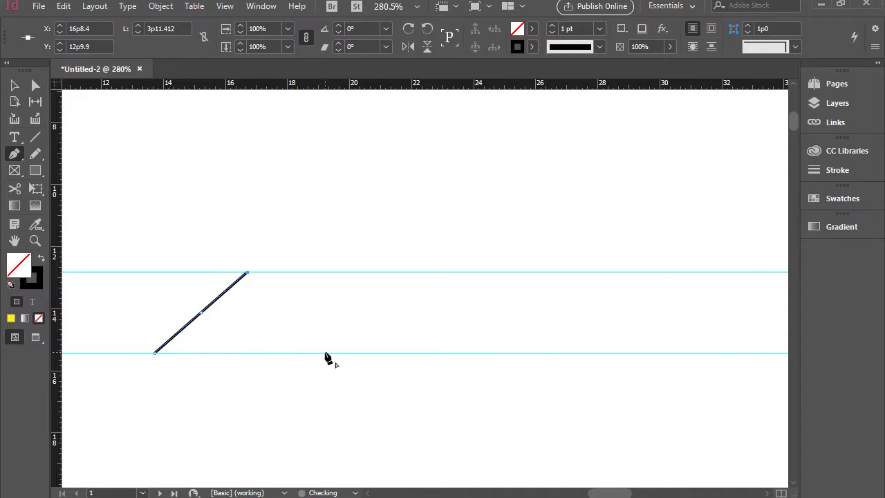
left_click(337, 354)
left_click(465, 272)
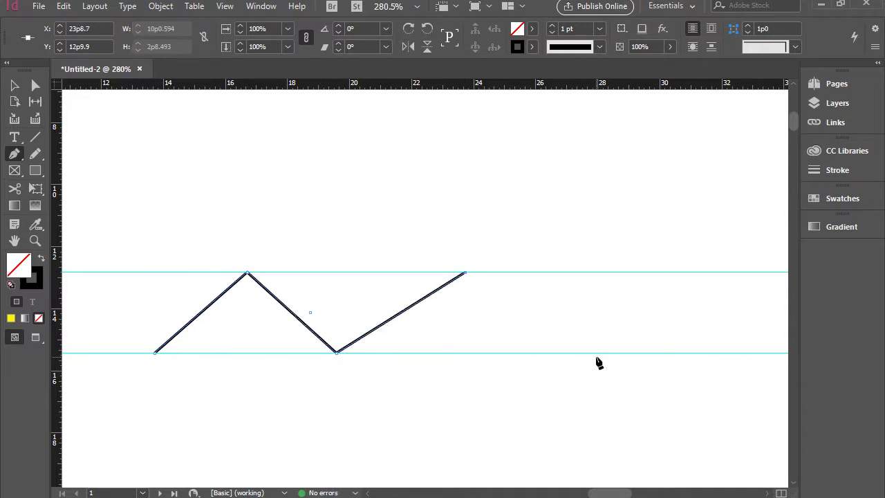
left_click(593, 353)
left_click(708, 273)
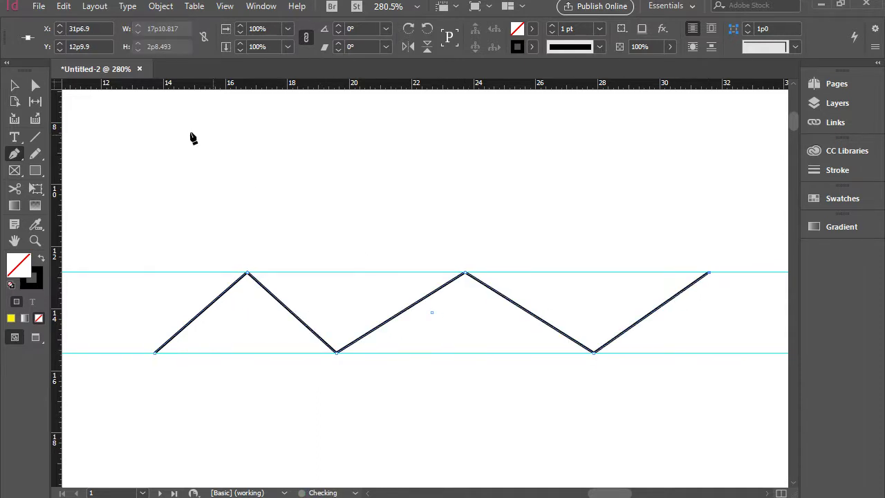
Step: Marquee-select the zigzag path with the Selection tool and delete it
left_click(15, 85)
left_click(313, 176)
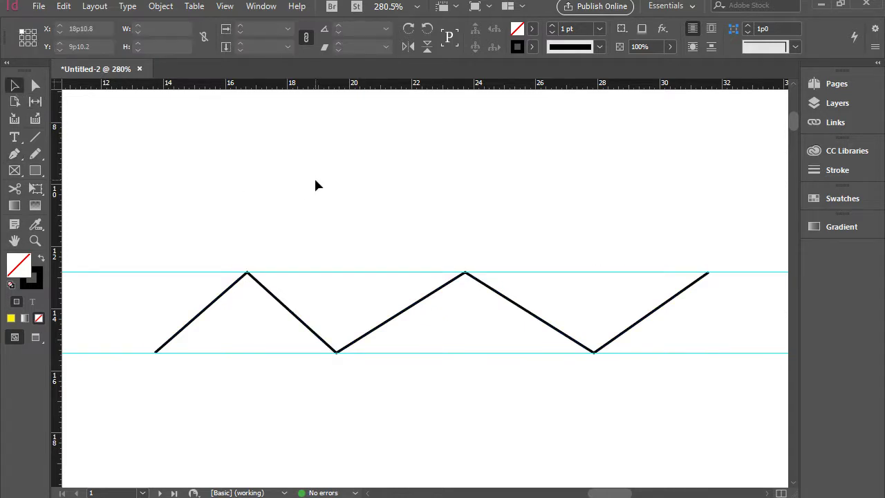
left_click_drag(206, 199, 711, 426)
key("Delete")
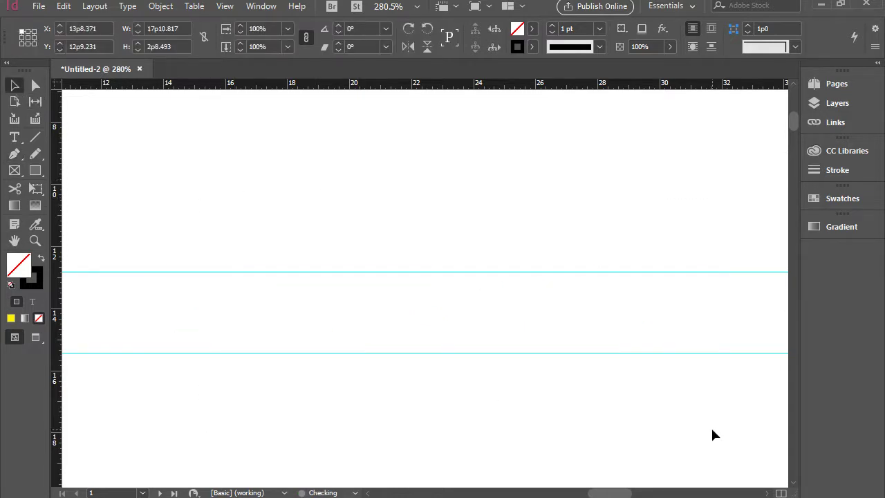
Step: Show the baseline grid and zoom out to view more of the page
left_click(225, 7)
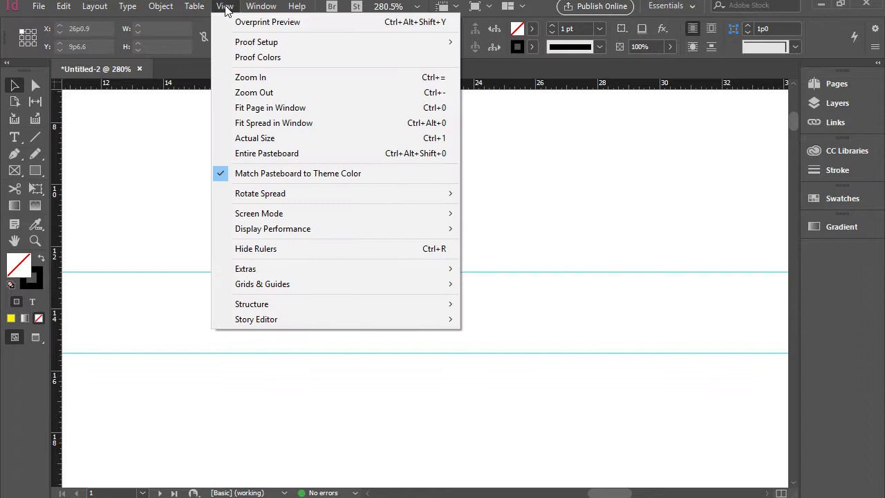
mouse_move(262, 284)
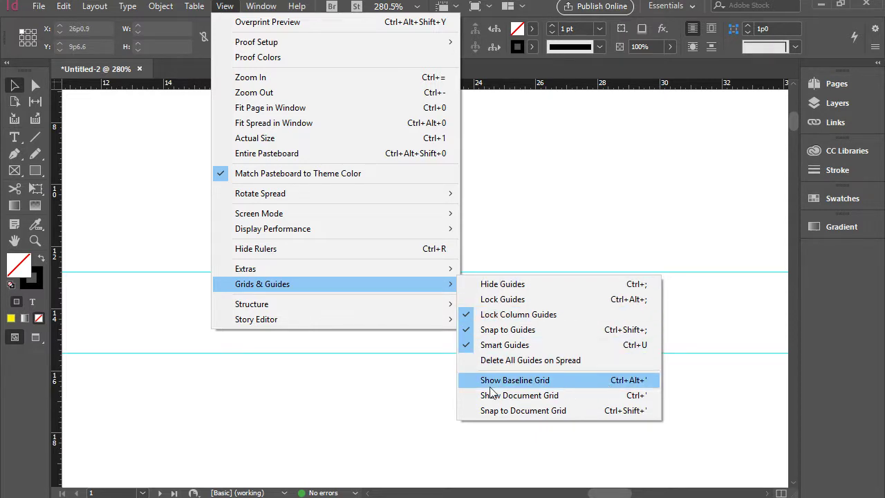
left_click(563, 386)
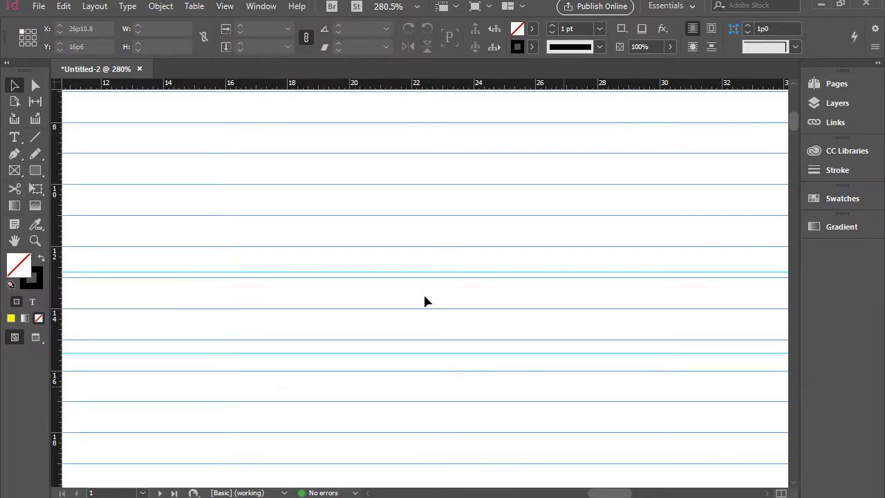
key("ctrl+minus")
key("ctrl+minus")
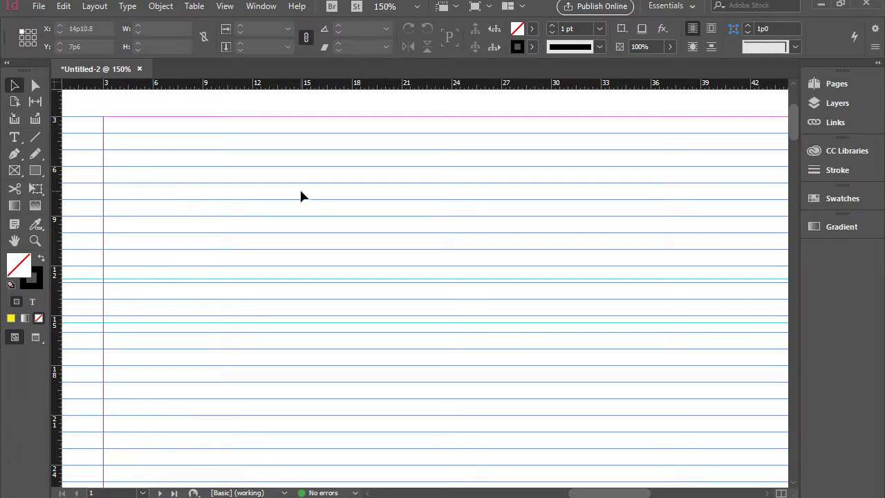
Step: Hide the baseline grid and delete both horizontal guides
left_click(261, 6)
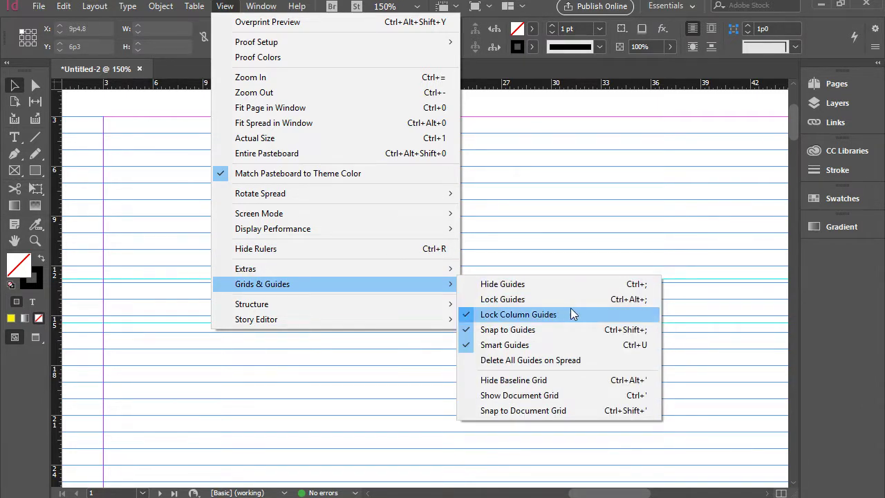
left_click(568, 380)
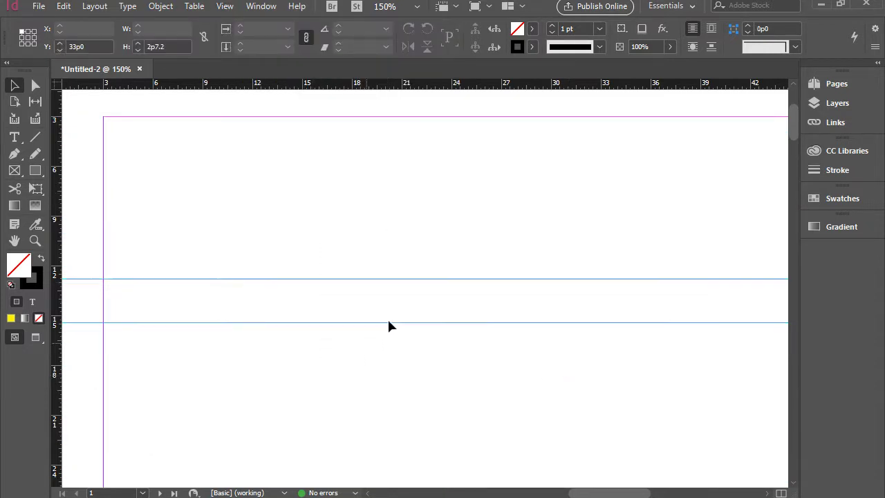
left_click_drag(389, 325, 366, 259)
key("Delete")
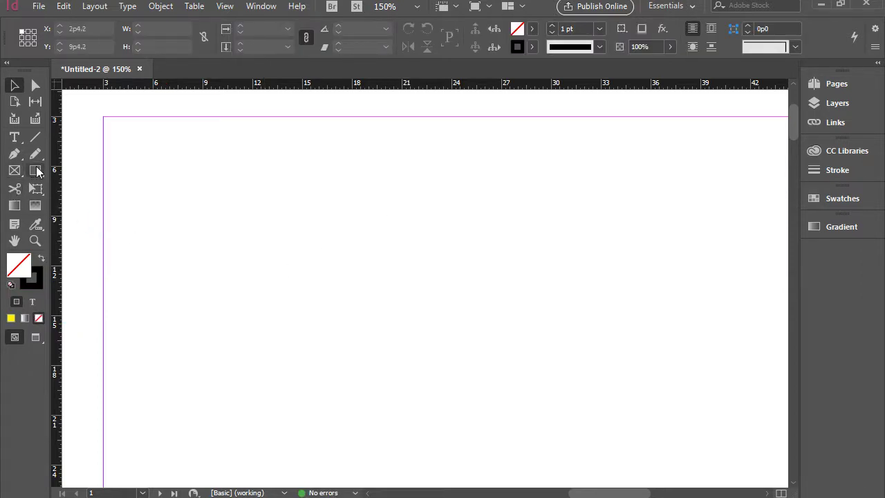
Step: Pen-draw a closed irregular four-cornered shape near the middle of the page
left_click(14, 153)
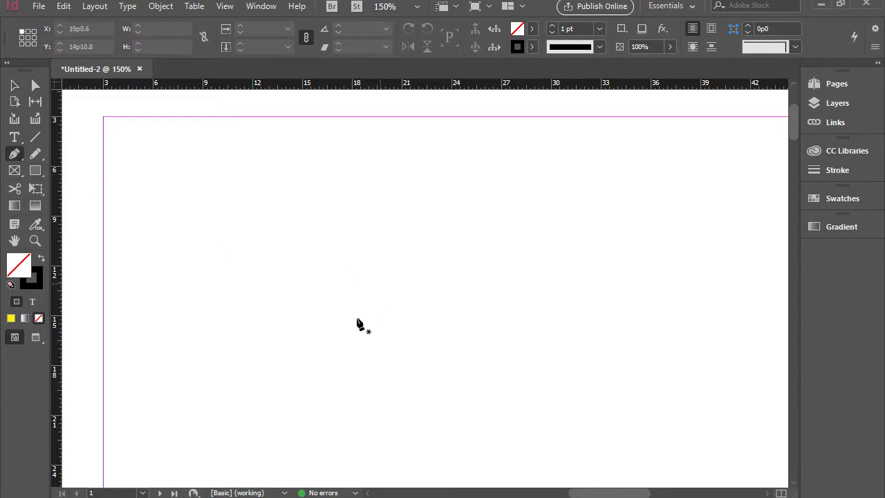
left_click(279, 330)
left_click(413, 228)
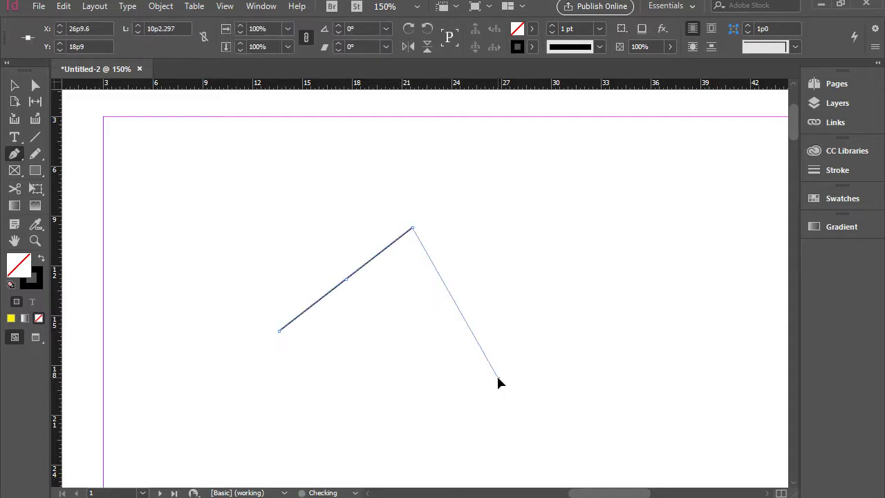
left_click(498, 377)
left_click(350, 404)
left_click(280, 331)
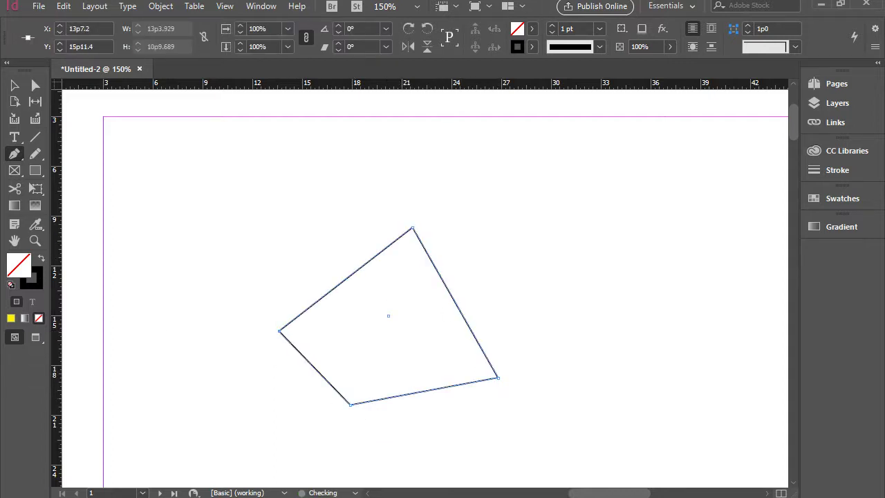
right_click(17, 155)
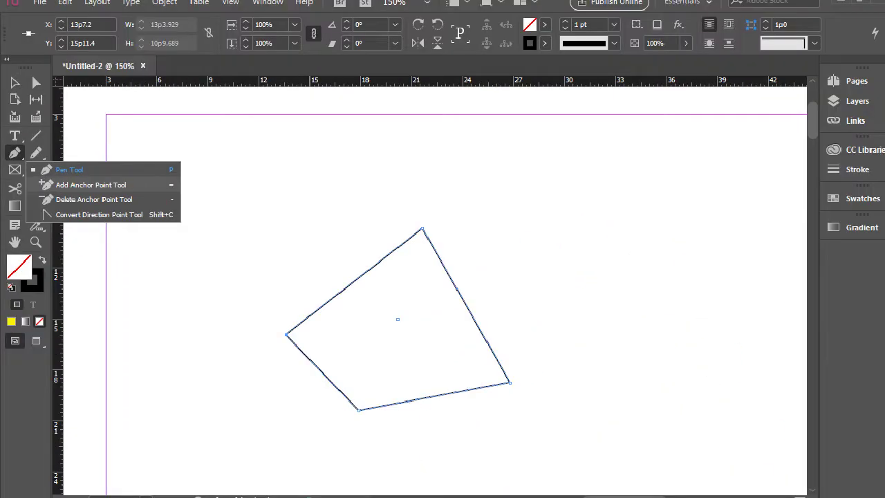
Step: Use the Add Anchor Point Tool to add a point on the shape's upper-left edge
key("Escape")
right_click(15, 160)
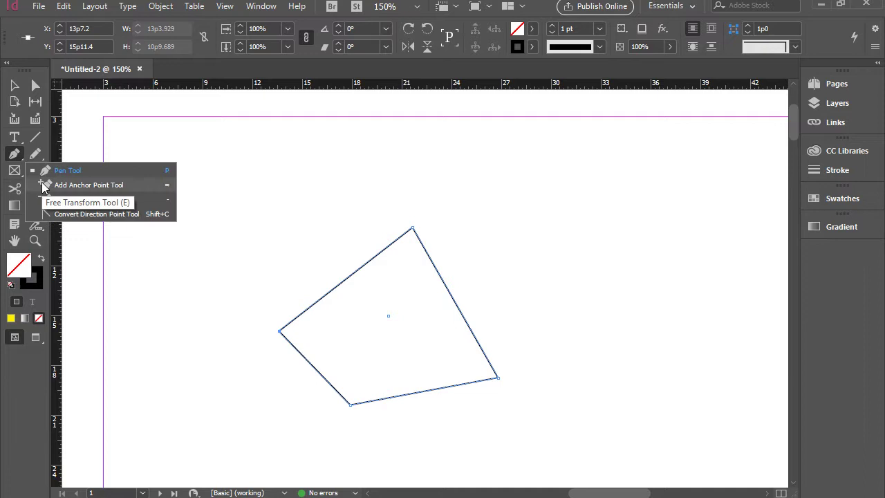
left_click(42, 185)
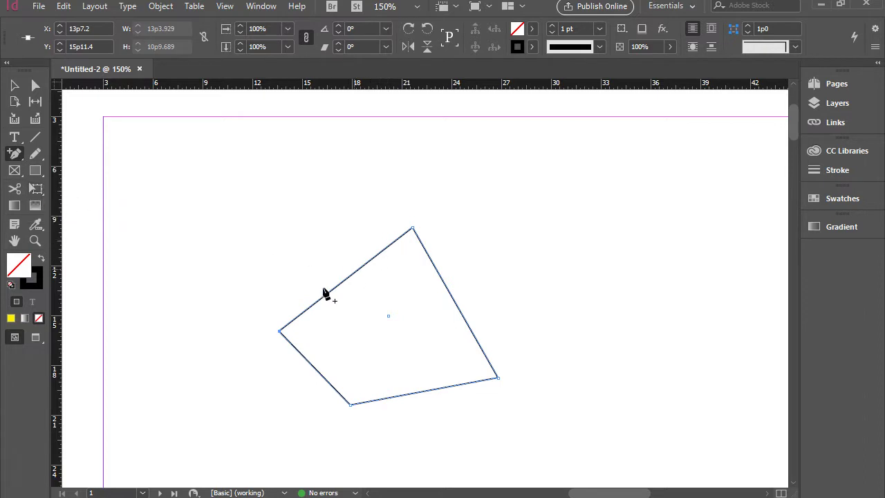
left_click(353, 272)
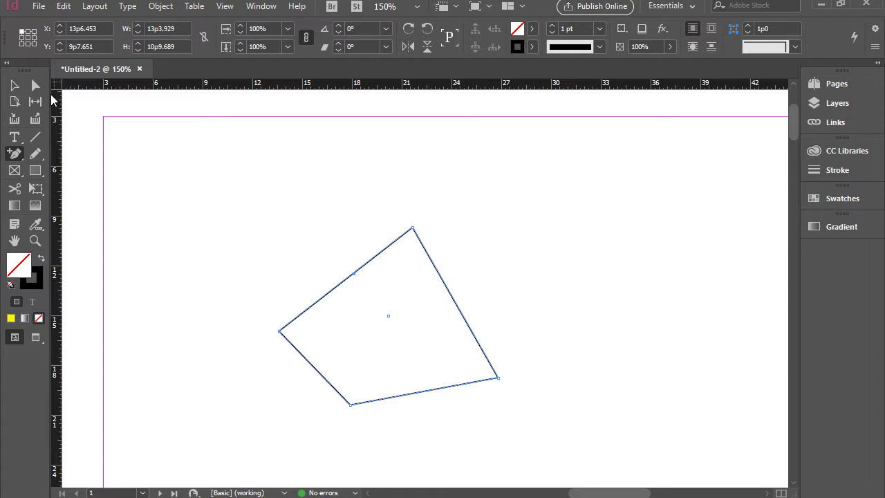
Step: With Direct Selection, drag the new anchor up and left into a fifth corner
left_click(36, 86)
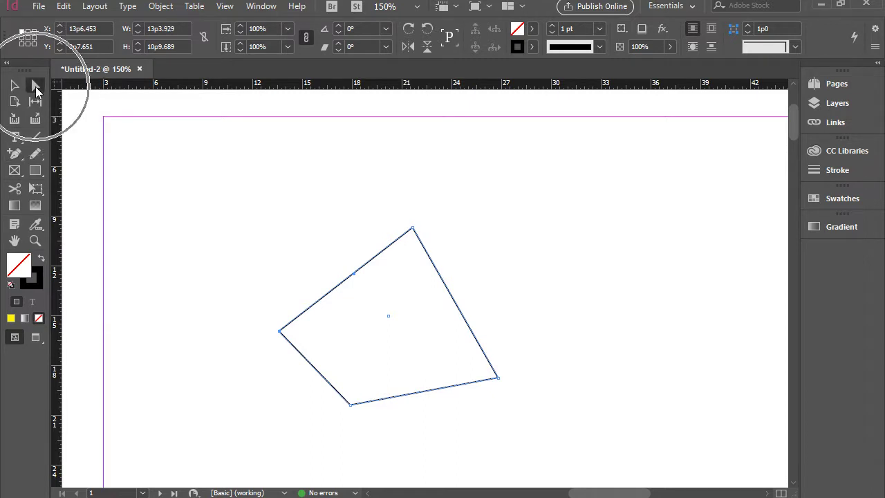
left_click(329, 214)
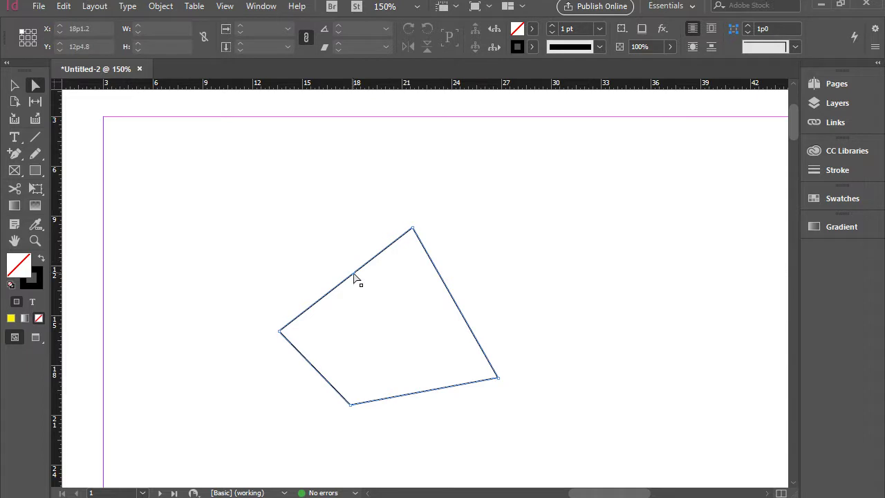
left_click_drag(353, 277, 312, 227)
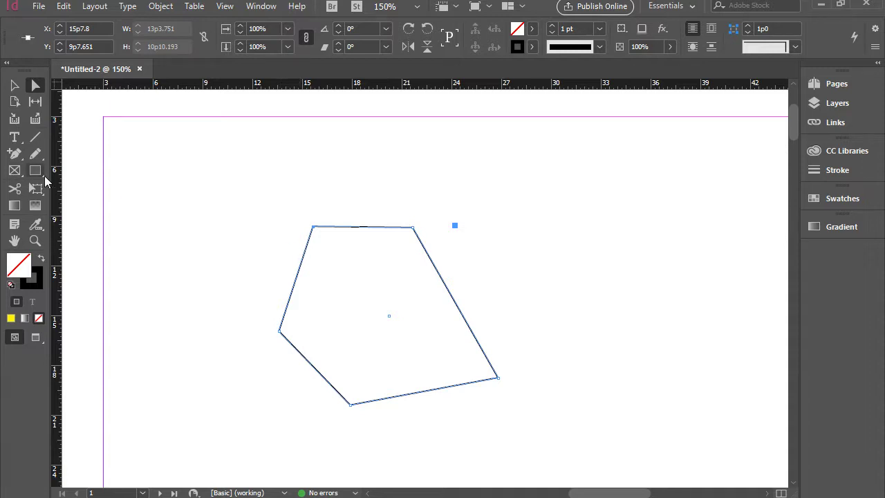
Step: Use the Delete Anchor Point Tool to remove the top-left and top corners, leaving a triangle
left_click_drag(14, 153, 73, 179)
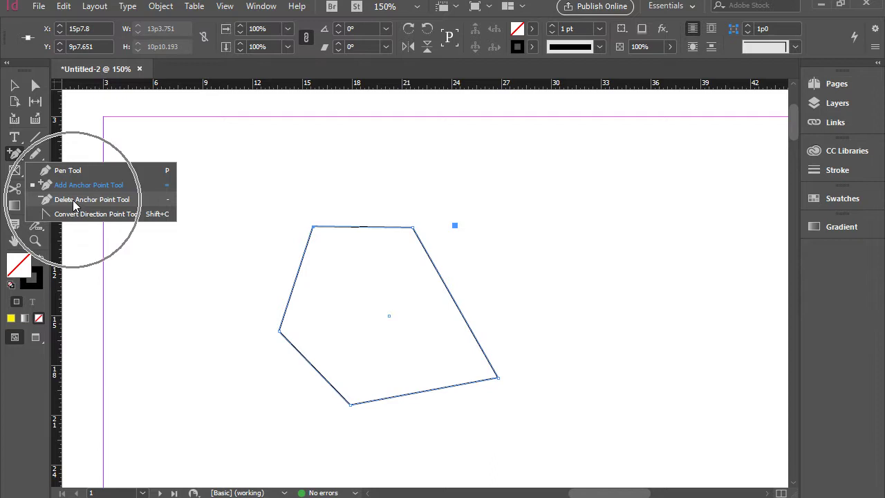
left_click(74, 200)
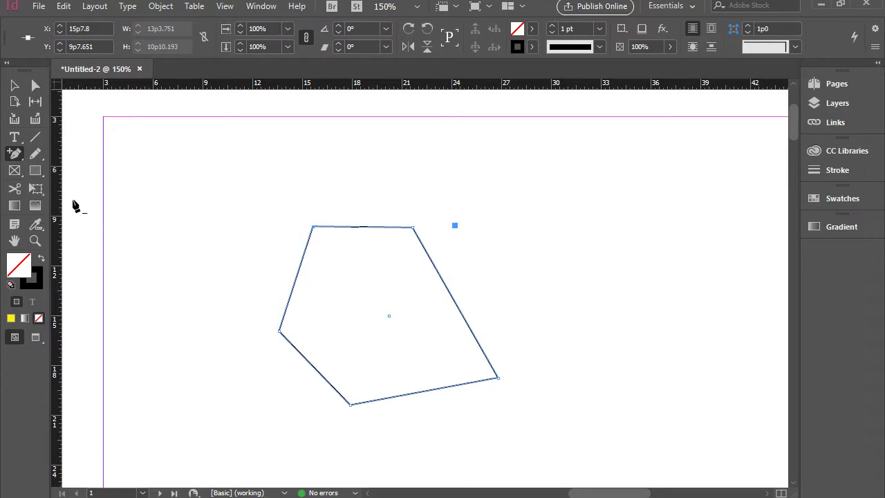
left_click(313, 229)
left_click(412, 229)
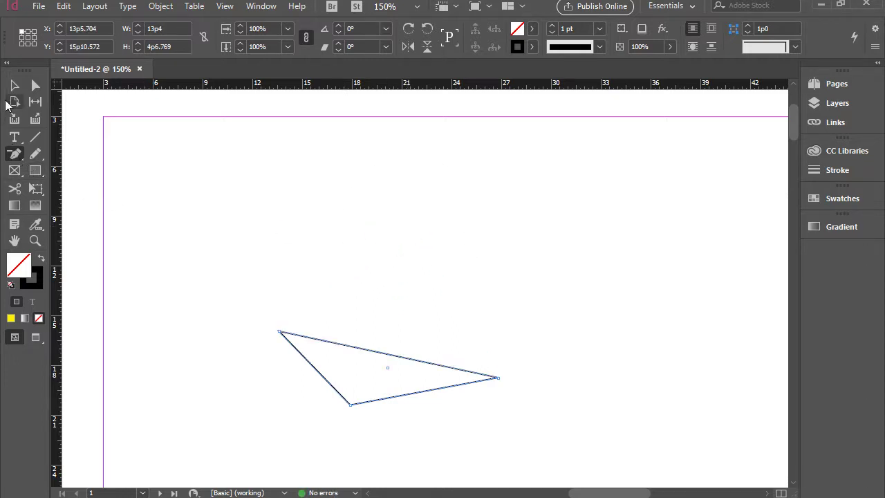
Step: Select the whole triangle with the Selection tool
left_click(16, 88)
left_click(363, 339)
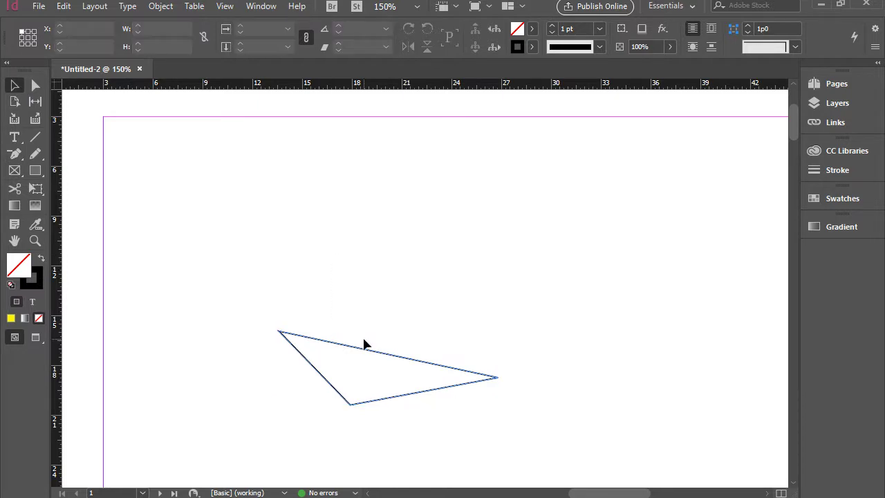
left_click_drag(363, 340, 382, 363)
Step: Delete the triangle and pick the Pen Tool from its flyout
key("Delete")
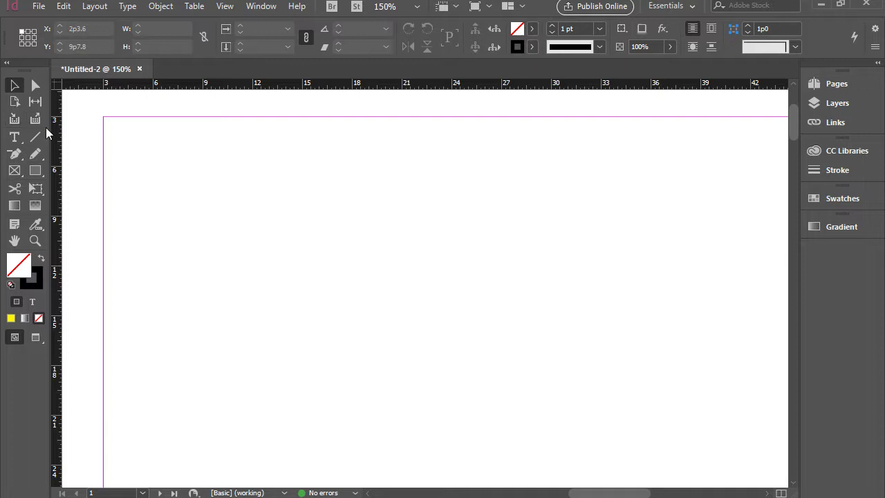
left_click_drag(15, 152, 61, 172)
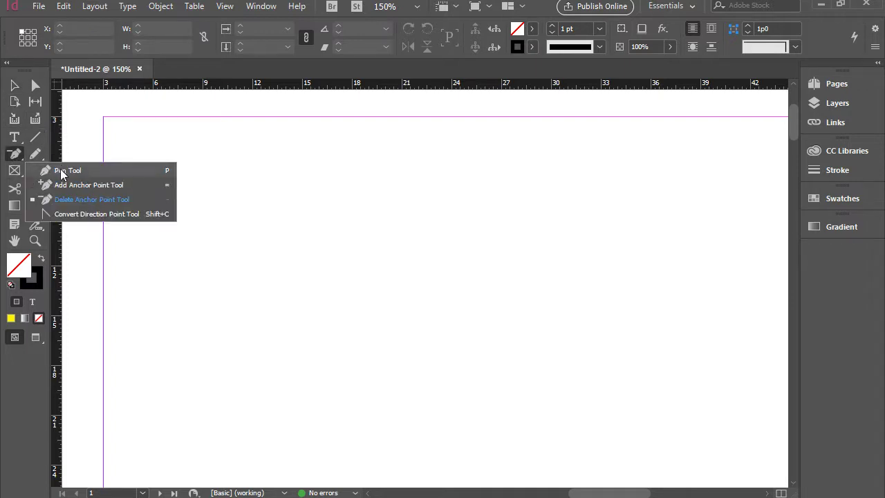
left_click(60, 173)
Step: Add two horizontal guides and place a smooth starting anchor on the lower guide
left_click_drag(378, 93, 371, 375)
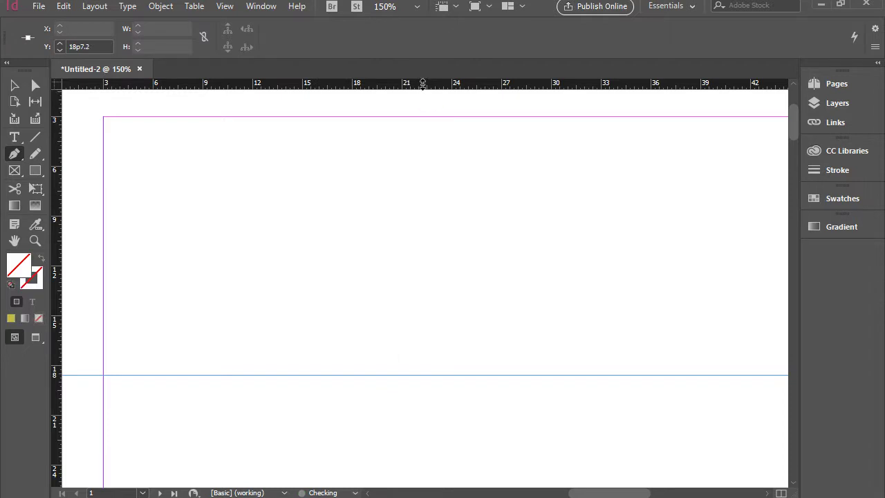
left_click_drag(416, 88, 415, 297)
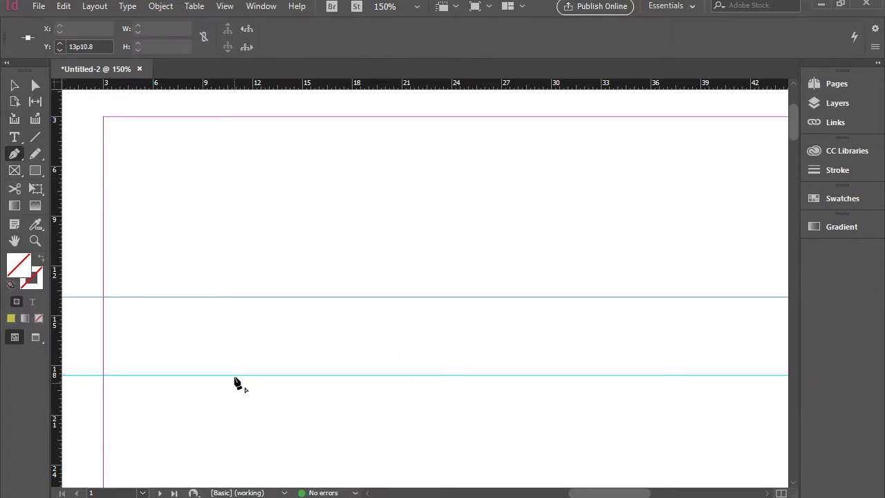
left_click_drag(234, 375, 234, 304)
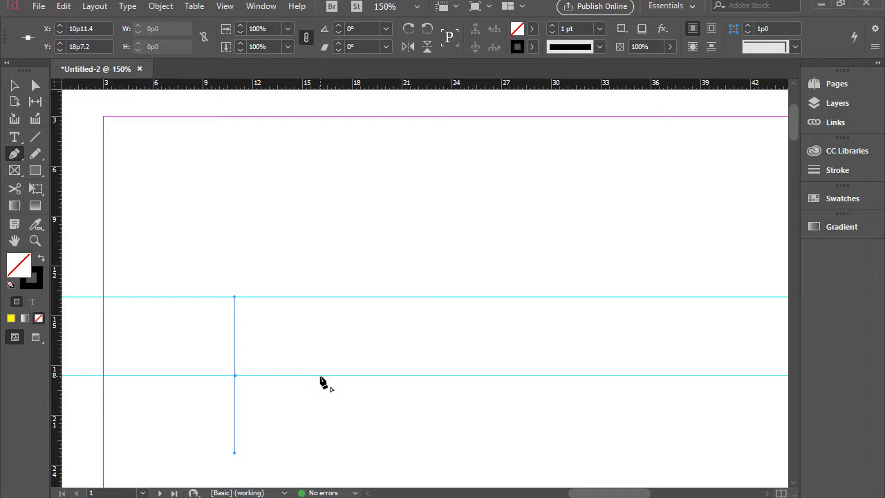
Step: Drag five alternating up and down smooth anchors along the lower guide into a wave, then deselect it
scroll(322, 326, "down", 3)
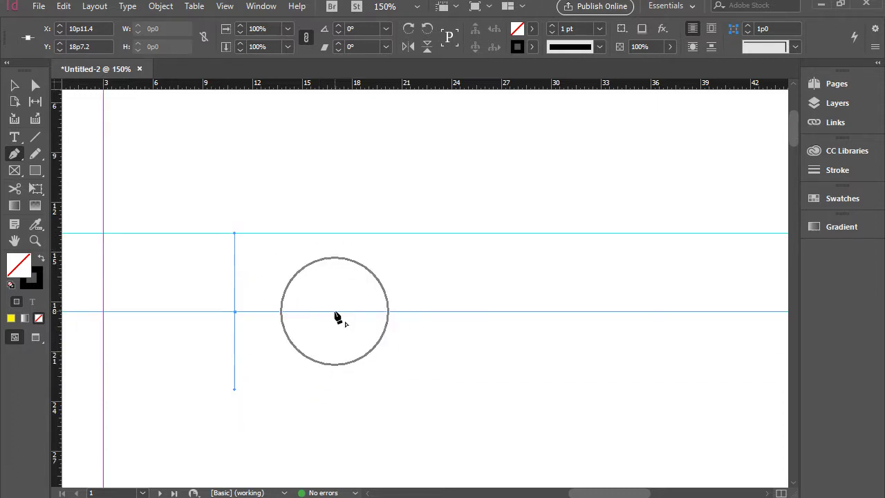
left_click_drag(334, 311, 334, 388)
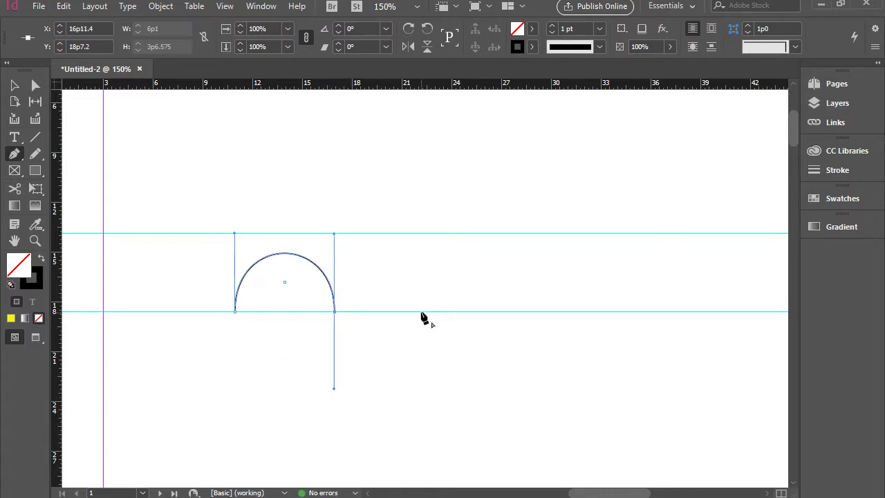
left_click_drag(420, 311, 423, 234)
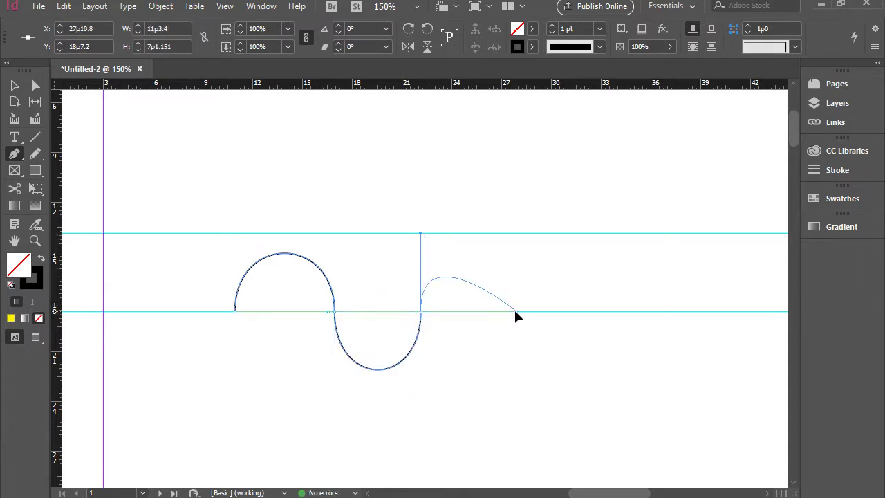
left_click_drag(516, 311, 516, 389)
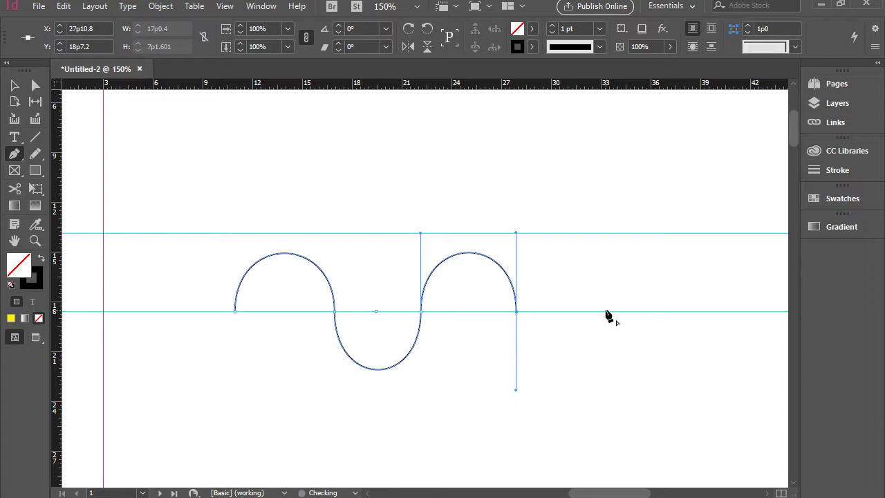
left_click_drag(602, 311, 602, 234)
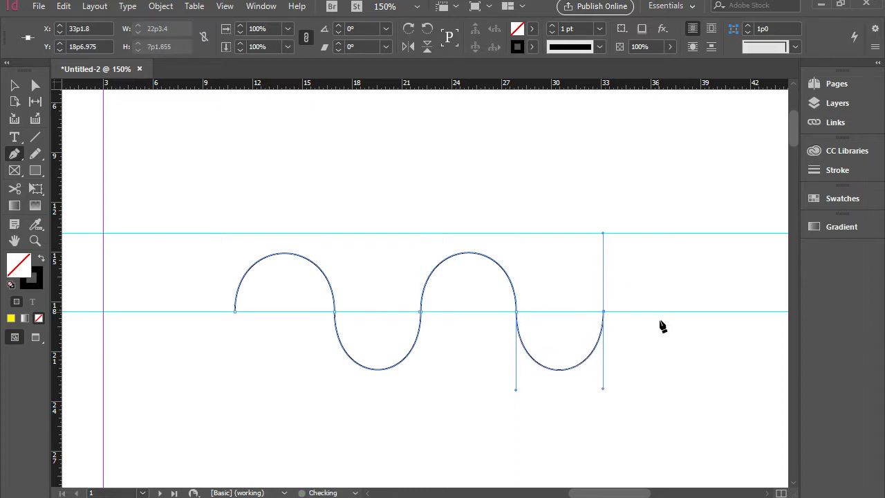
left_click_drag(683, 311, 684, 387)
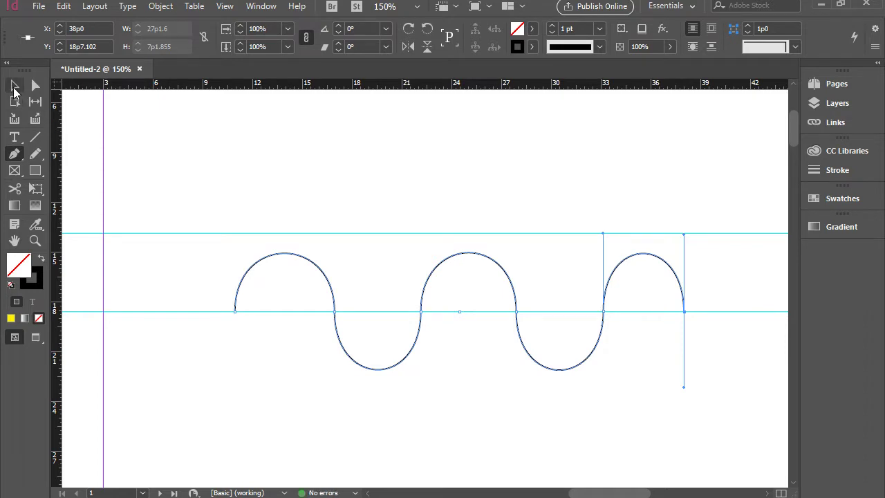
left_click(14, 86)
left_click(283, 142)
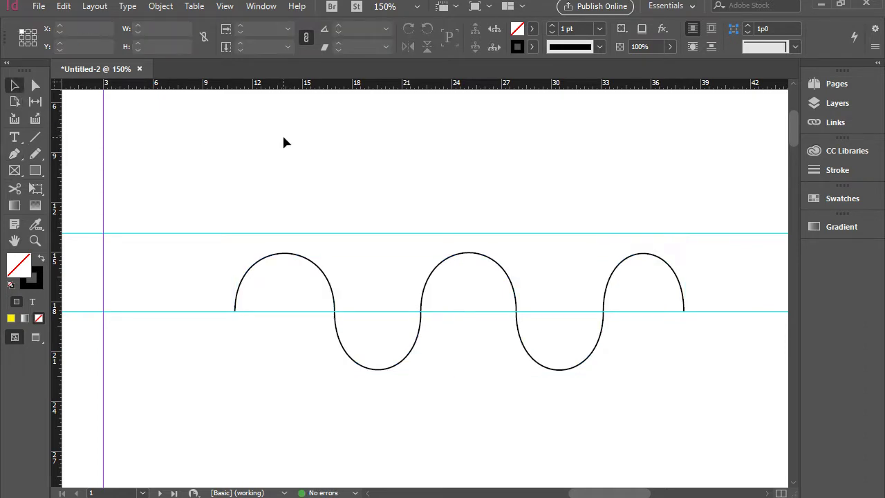
Step: Select the wave and apply the Convert Direction Point Tool to the anchor between the last two humps
left_click(15, 153)
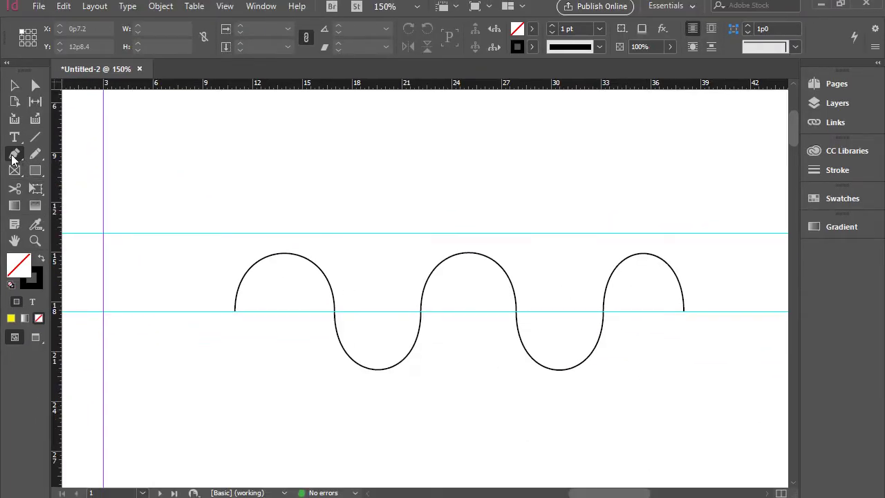
left_click(14, 155)
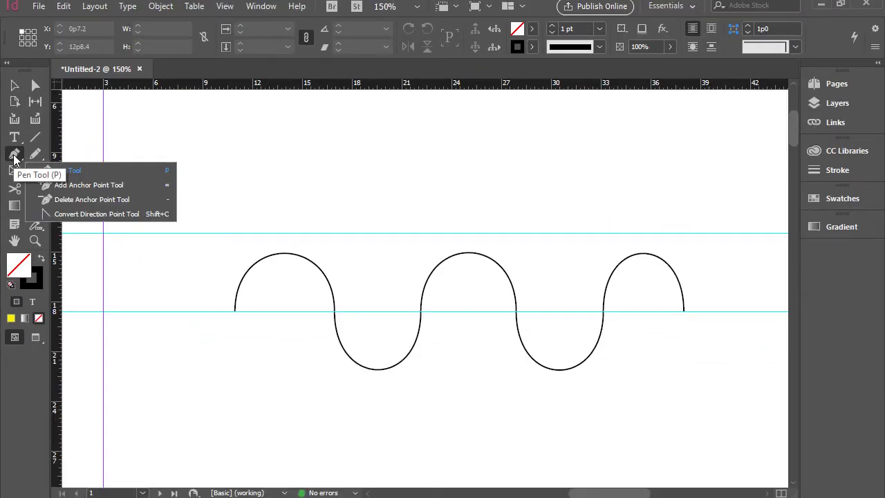
left_click(66, 213)
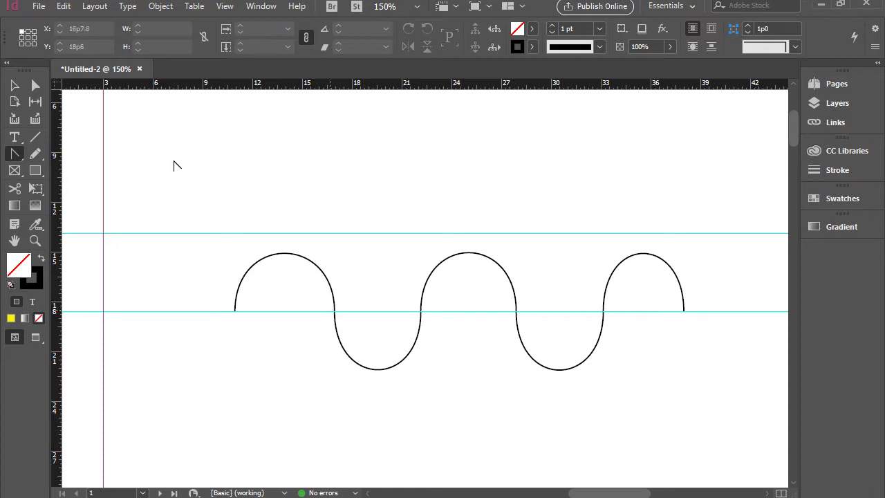
left_click(15, 86)
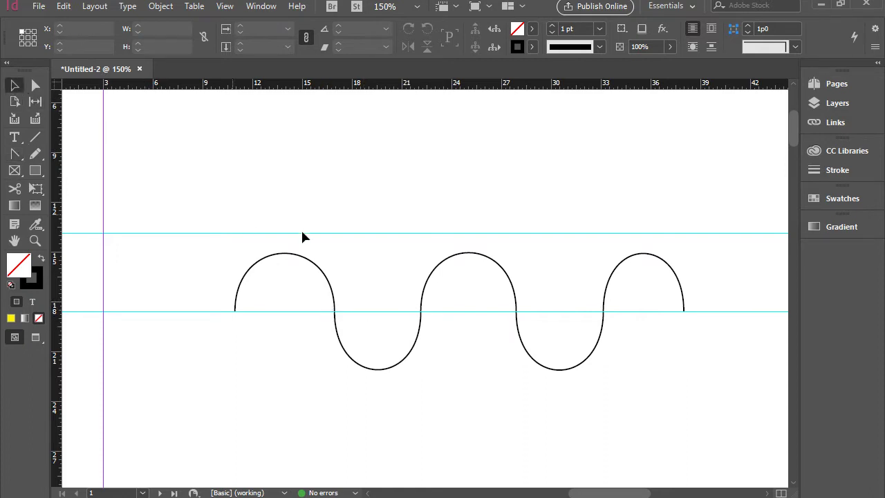
left_click(333, 286)
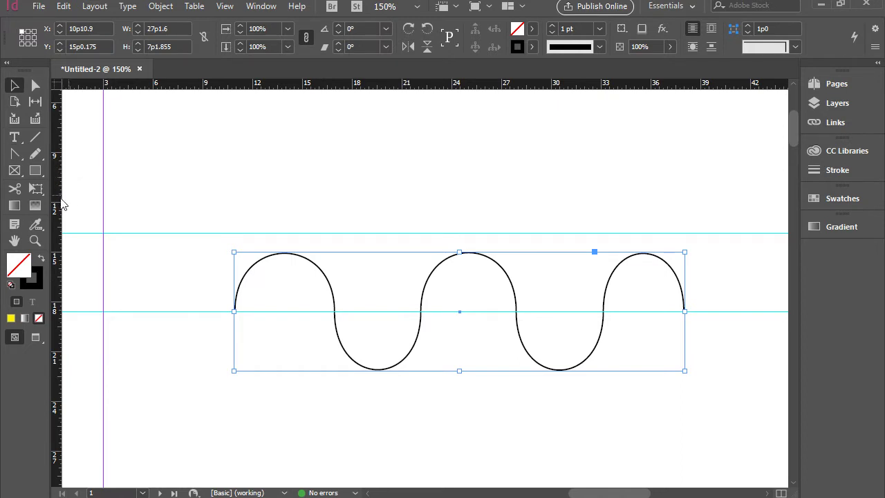
left_click(15, 155)
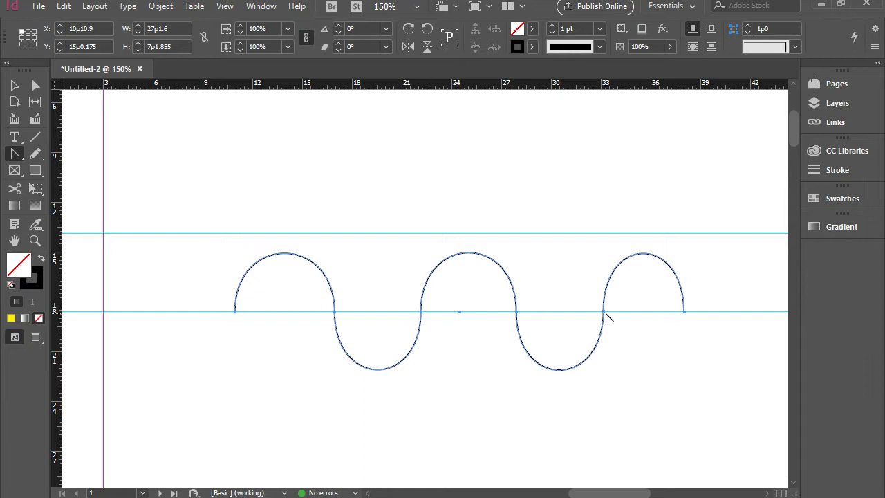
left_click(605, 313)
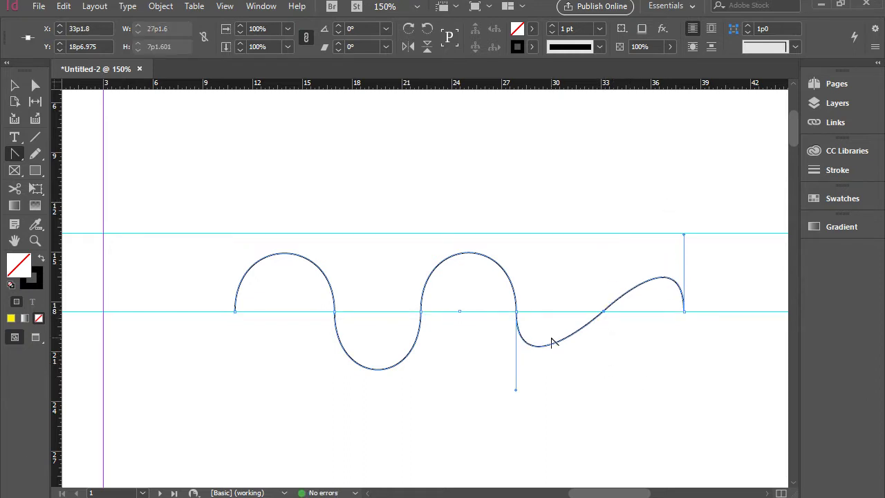
Step: Distort the wave by dragging its handles and turning the fourth anchor into a sharp corner
mouse_move(683, 236)
left_mouse_down()
mouse_move(691, 416)
mouse_move(606, 408)
left_mouse_up()
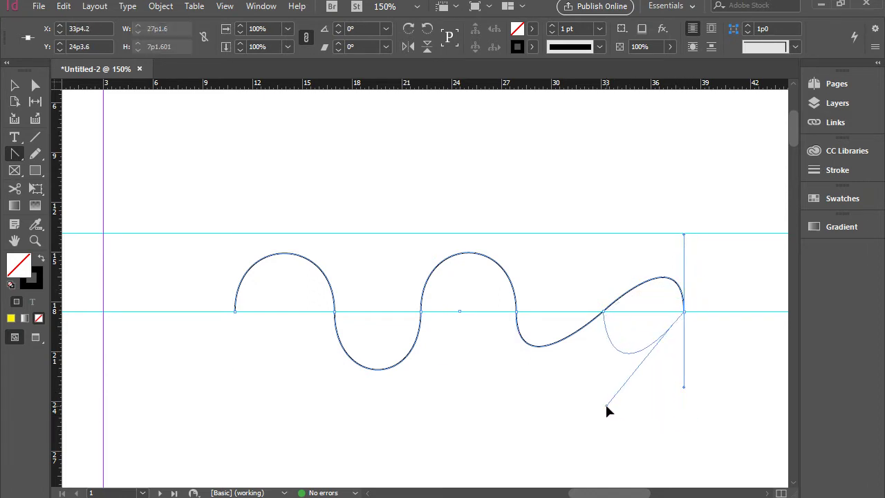
left_click(517, 312)
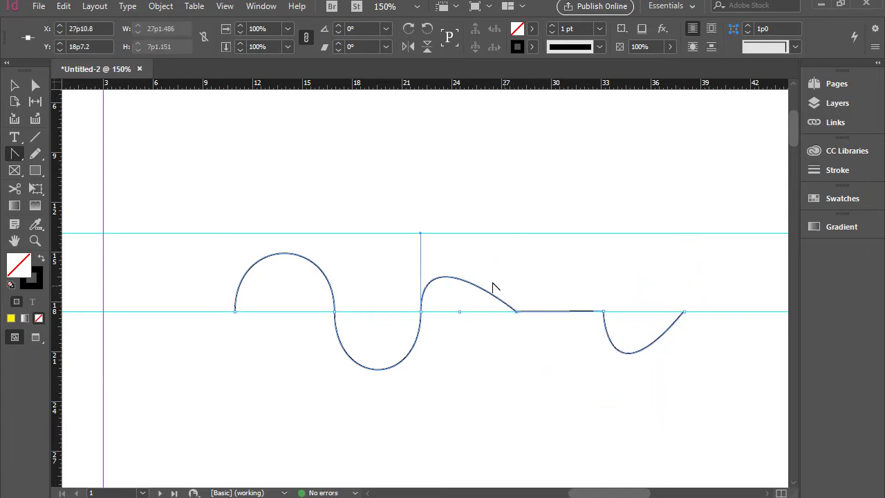
mouse_move(420, 234)
left_mouse_down()
mouse_move(441, 448)
mouse_move(423, 445)
left_mouse_up()
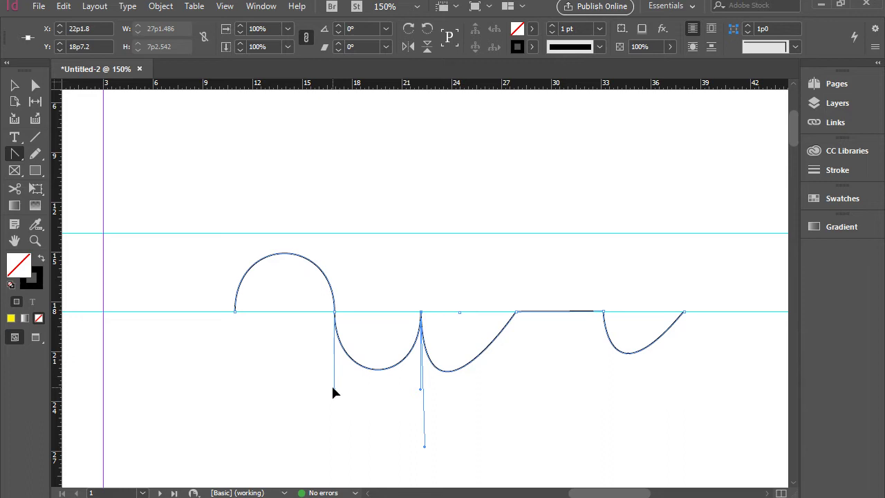
left_click_drag(334, 388, 333, 239)
Step: Marquee-select the distorted wave and delete it, leaving only the guides
left_click(14, 86)
left_click(355, 197)
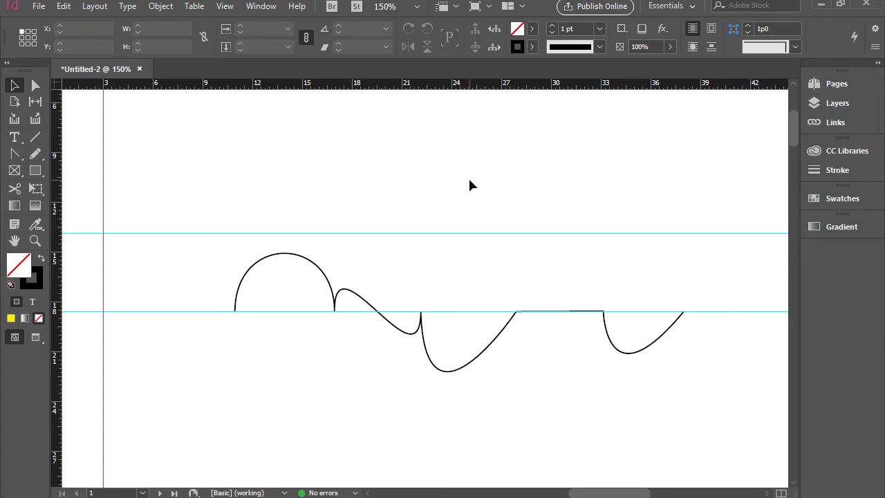
left_click_drag(446, 170, 483, 376)
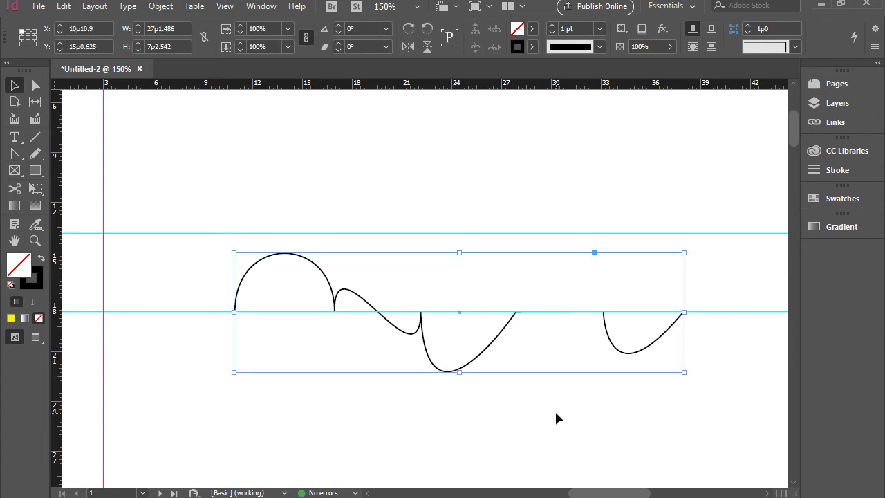
key("Delete")
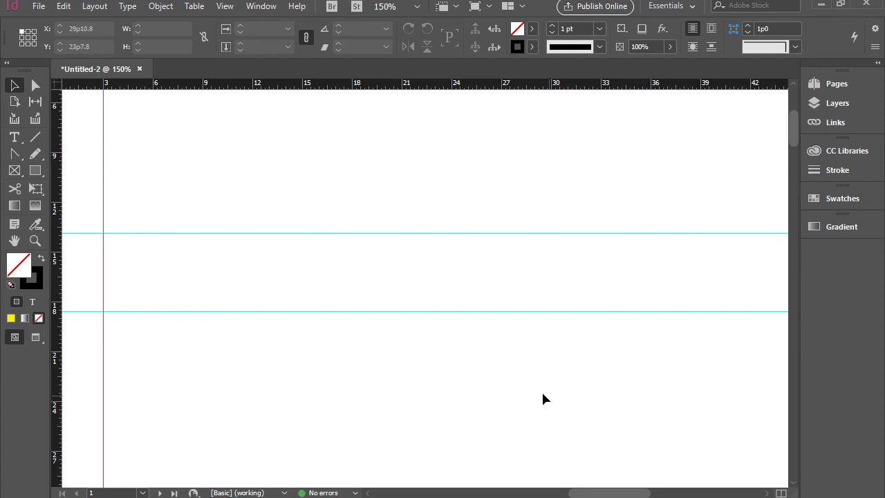